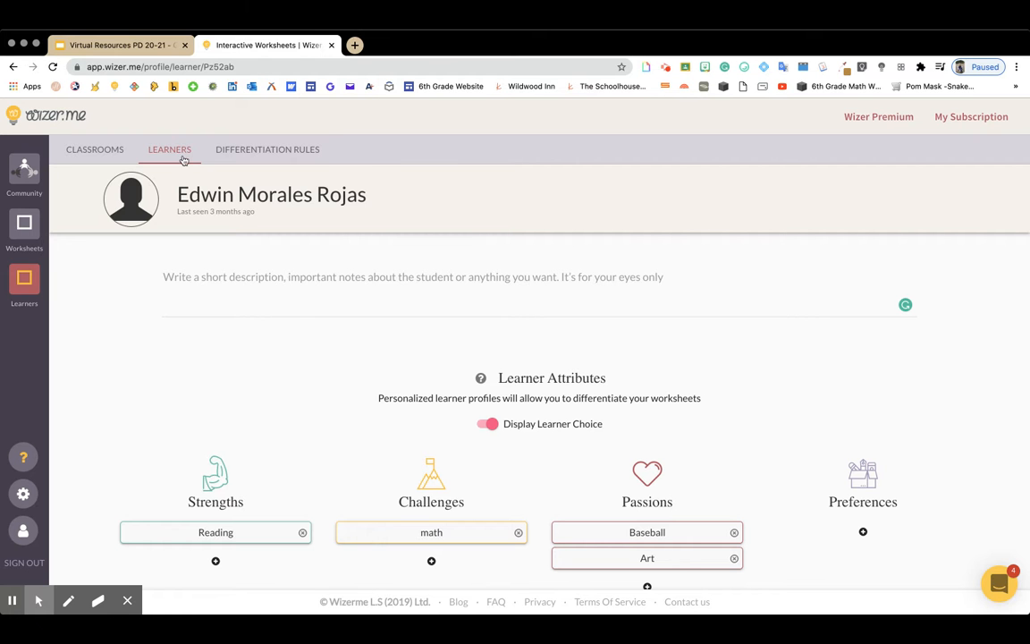
Step: Create a new differentiation rule named "Loves ELAR"
left_click(265, 157)
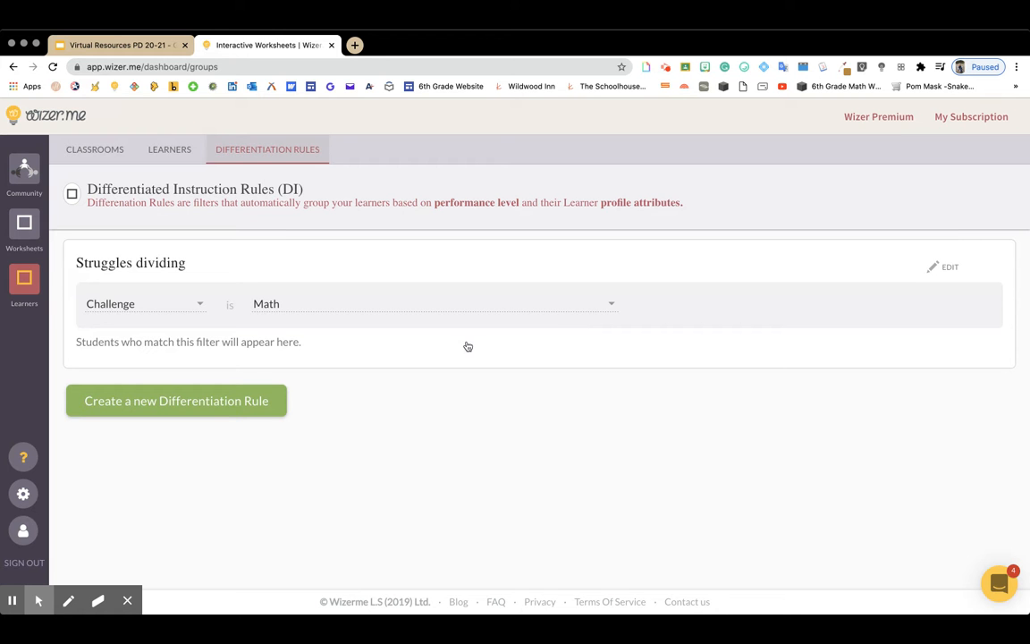
left_click(104, 410)
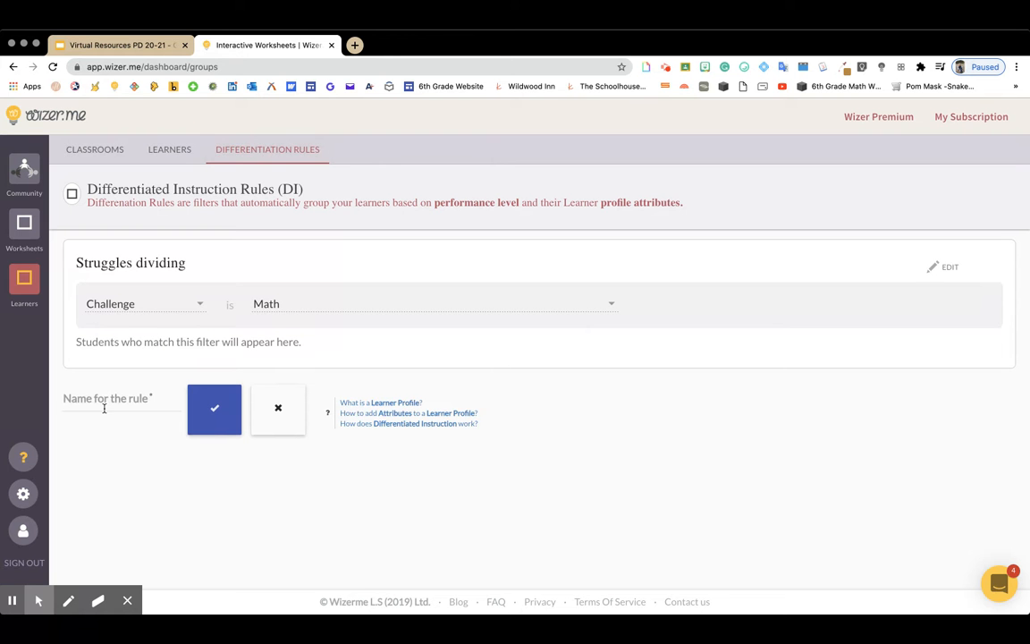
left_click(114, 400)
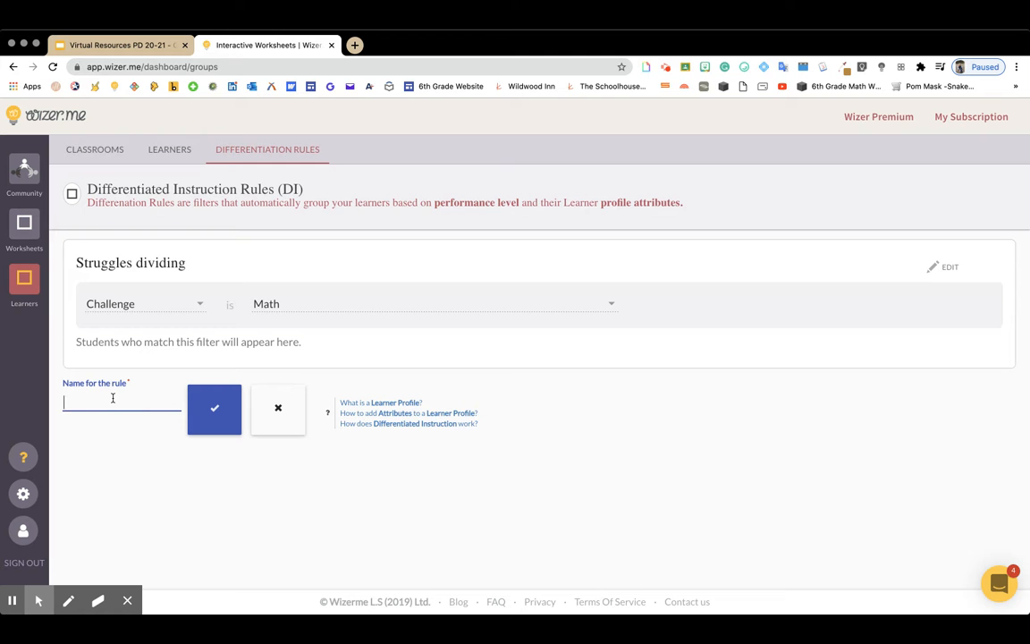
type("Loves ELAR")
left_click(212, 412)
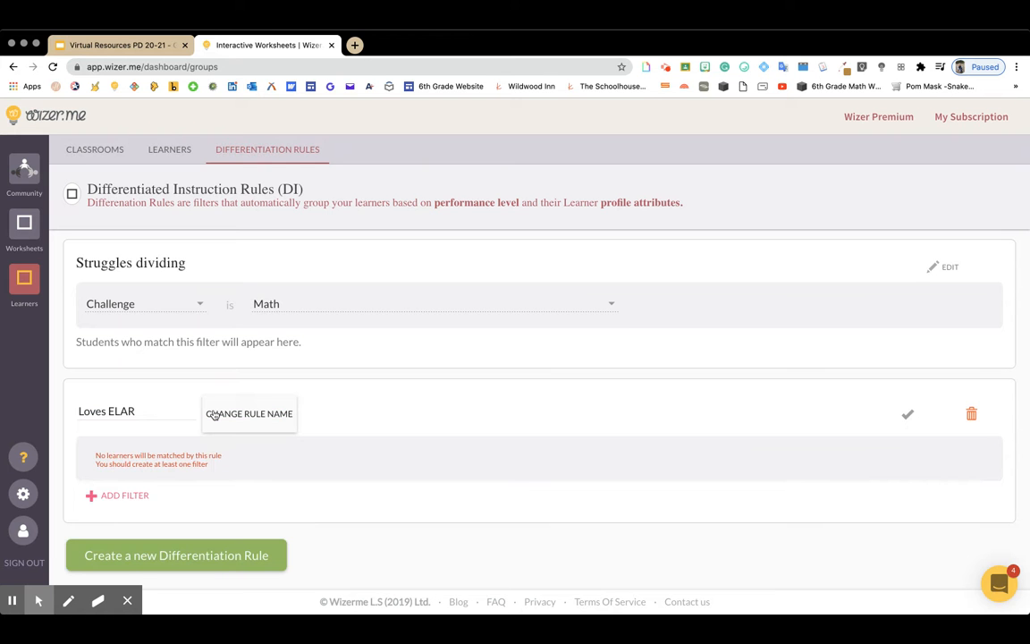
Step: Add a filter to the Loves ELAR rule matching learners whose Strength is English, and save the rule
scroll(128, 508, "down", 1)
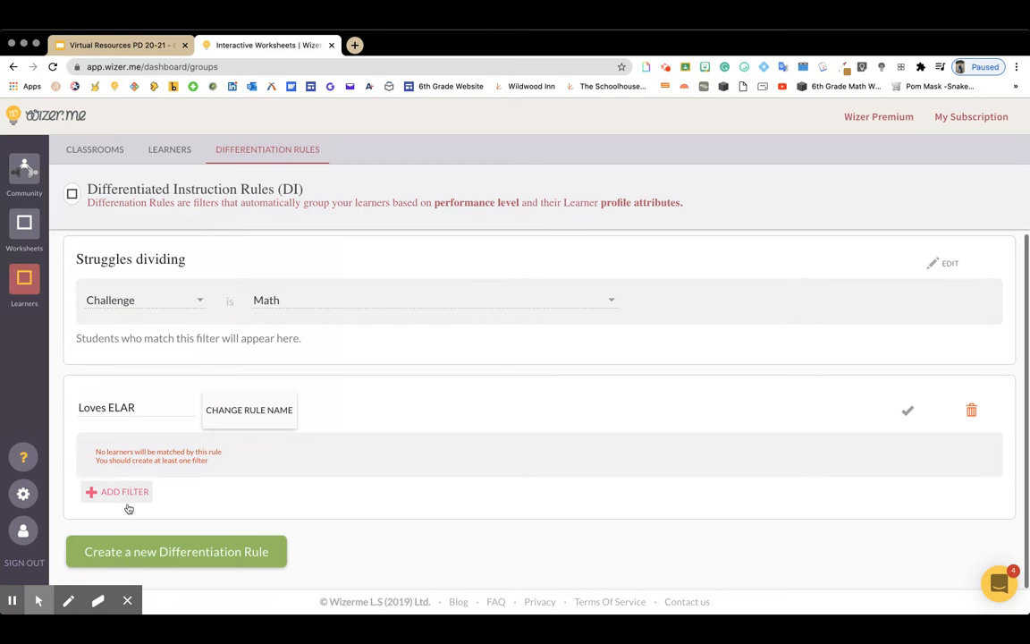
left_click(93, 490)
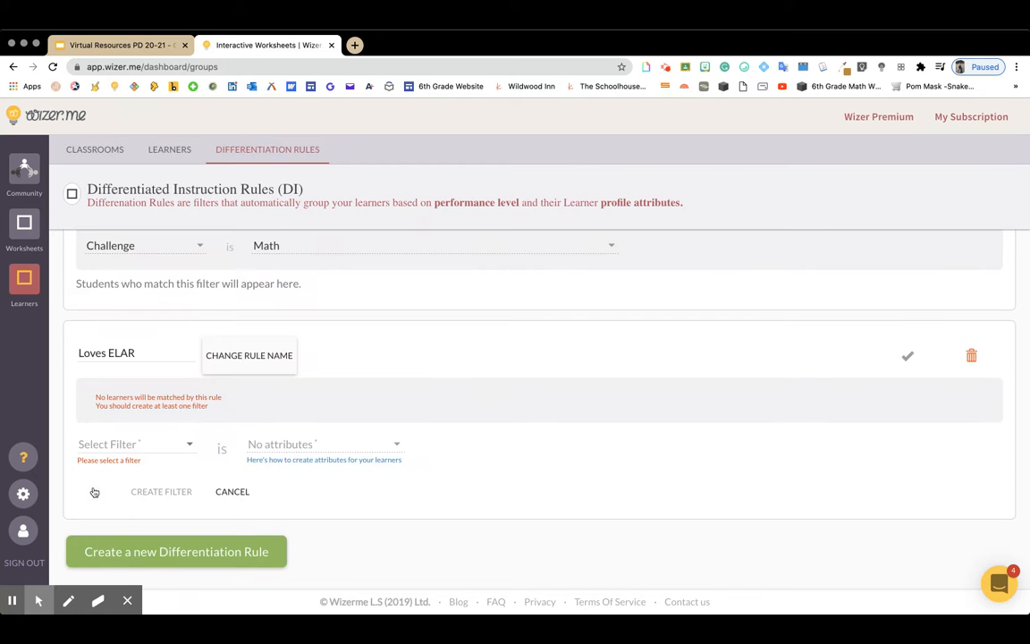
left_click(178, 445)
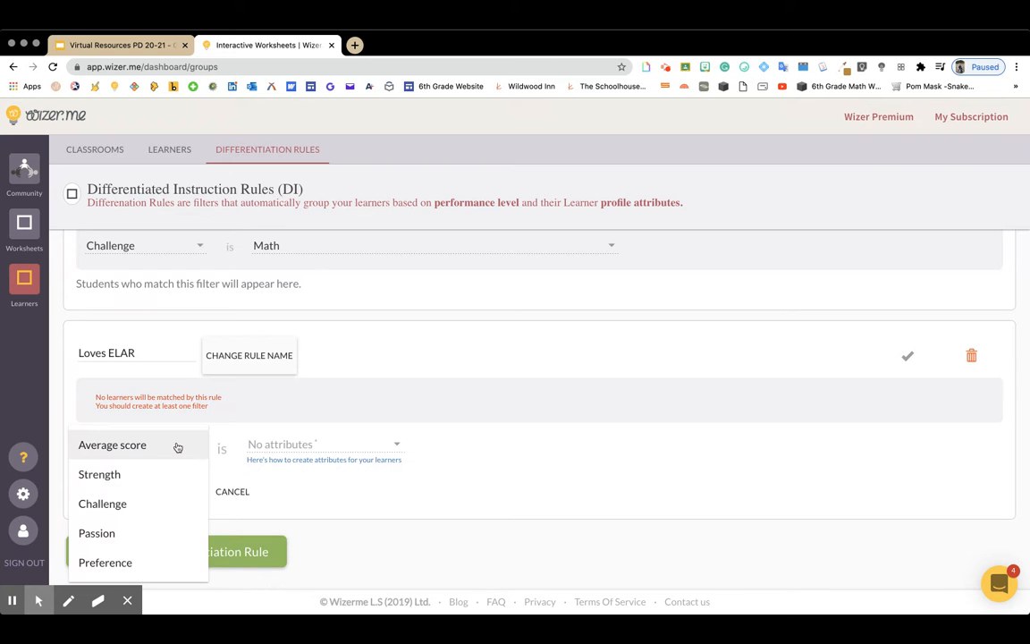
left_click(169, 480)
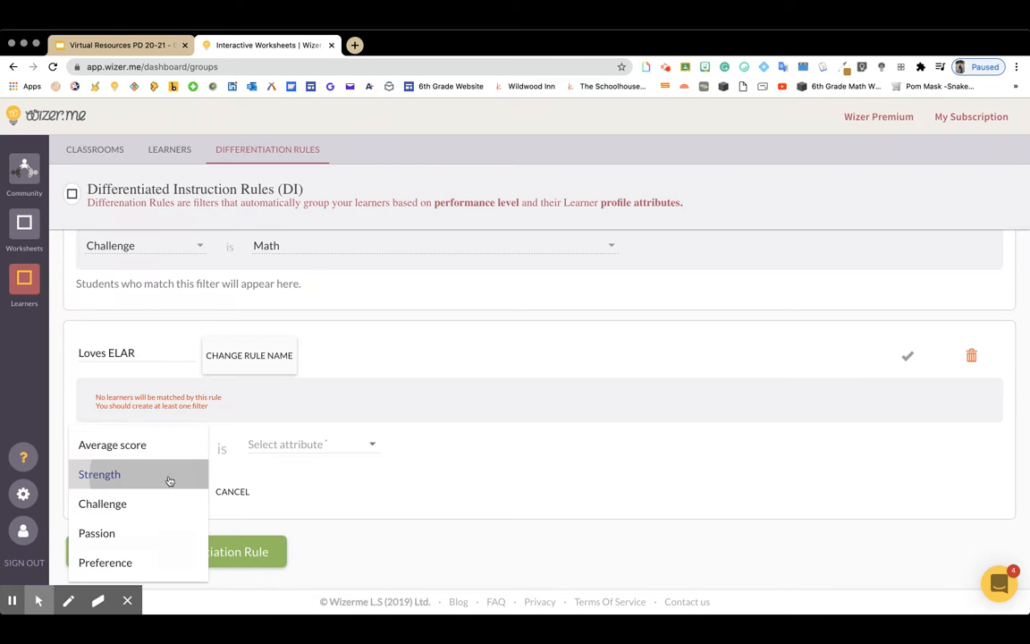
left_click(295, 460)
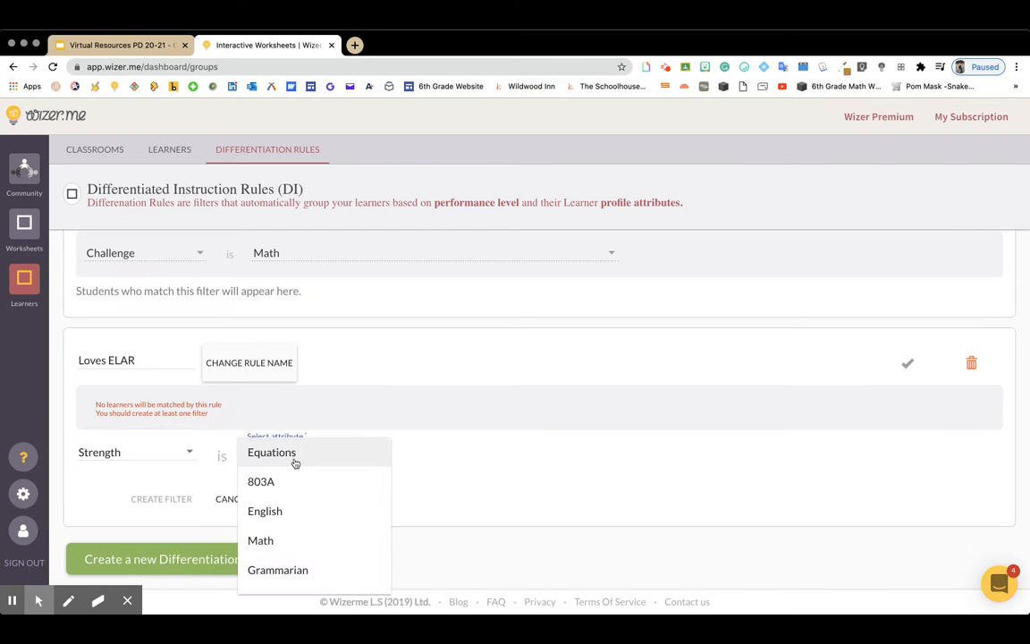
left_click(293, 512)
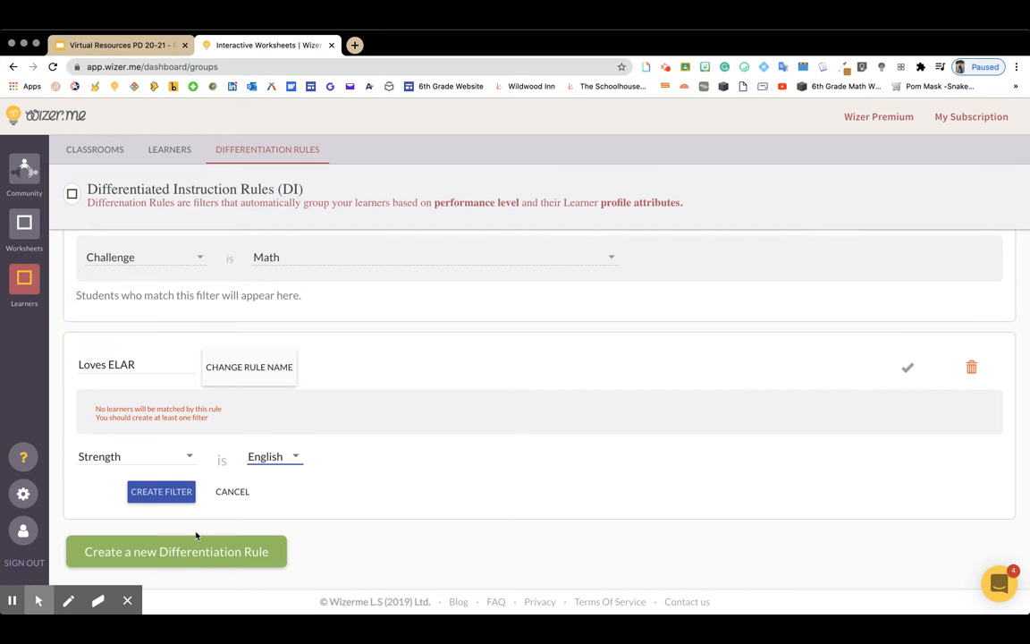
left_click(168, 494)
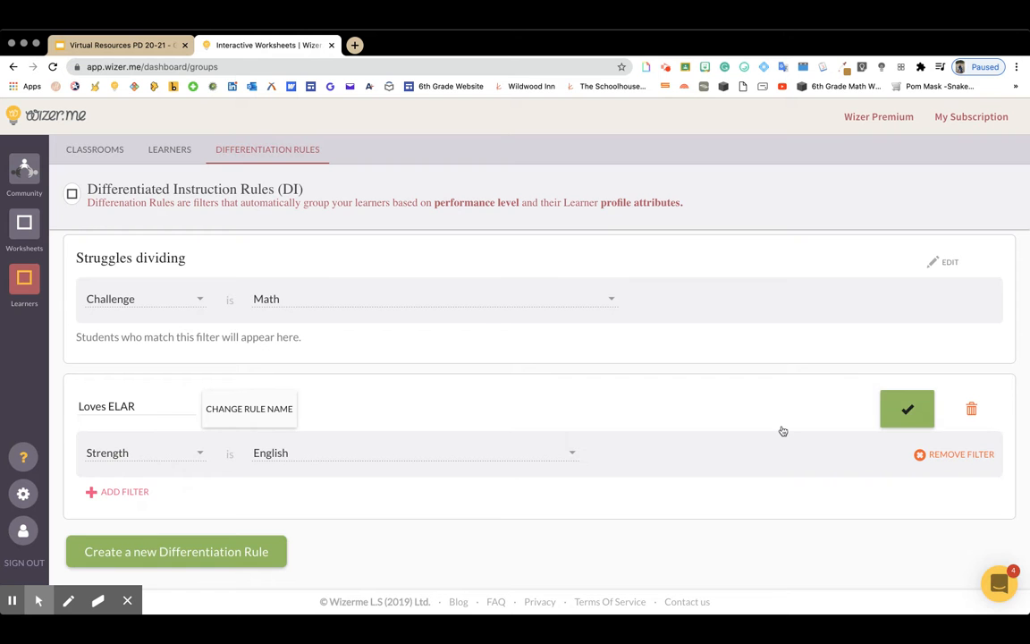
left_click(907, 408)
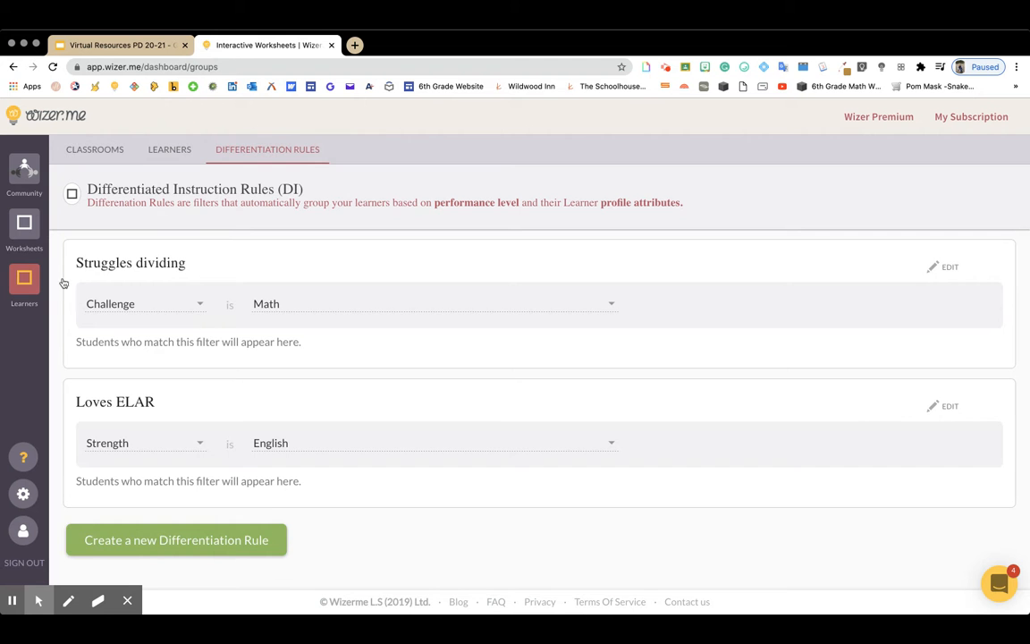
Step: Open the Tutorial Worksheet for editing and enable differentiated instruction on Question 1 with the Loves ELAR rule
left_click(22, 231)
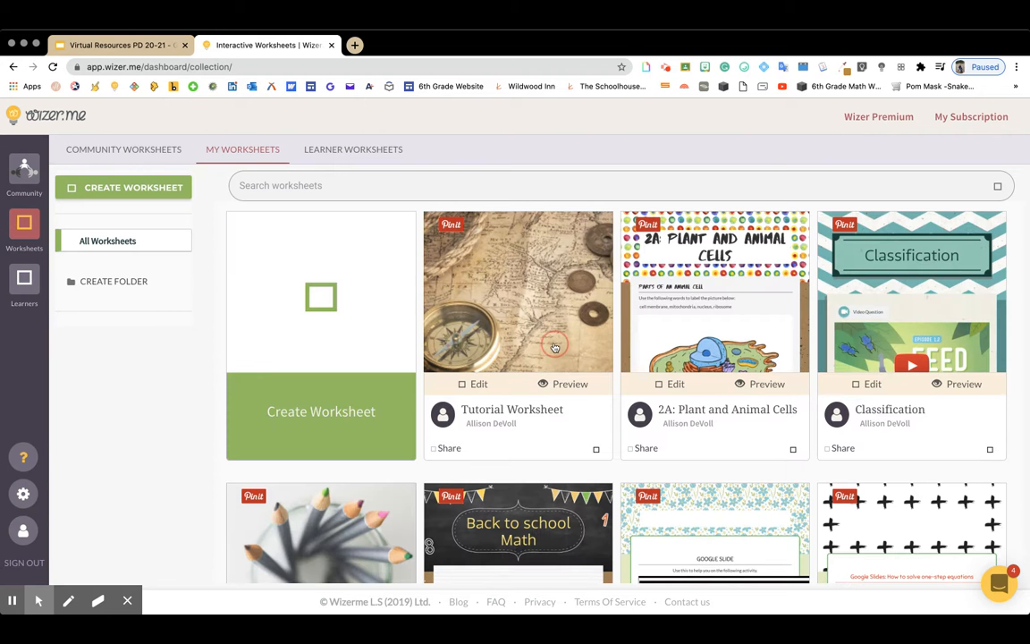
left_click(559, 347)
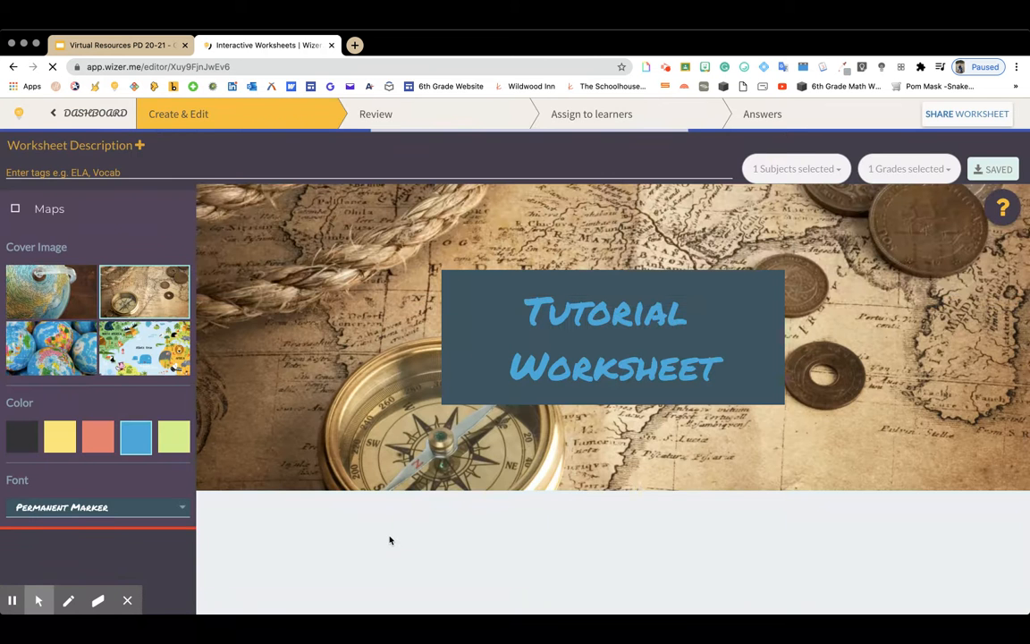
scroll(390, 540, "down", 5)
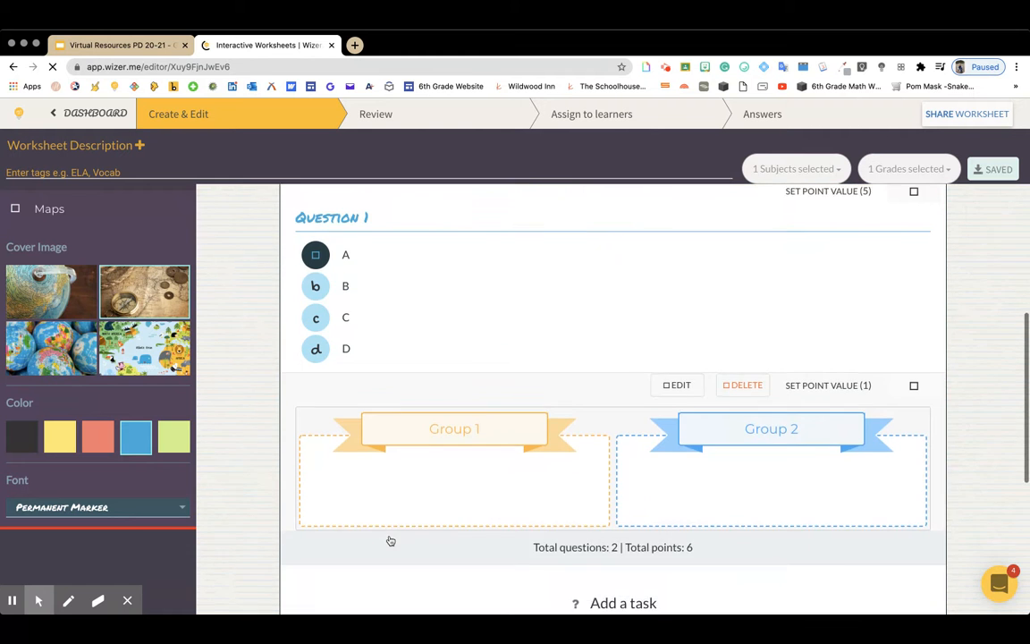
scroll(393, 483, "up", 1)
left_click(452, 303)
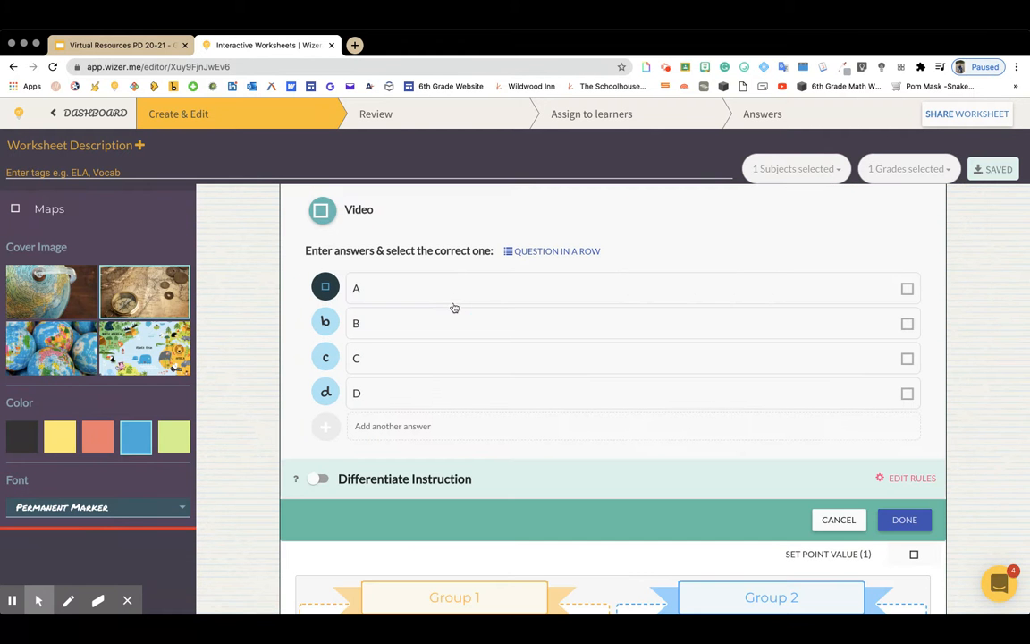
left_click(318, 479)
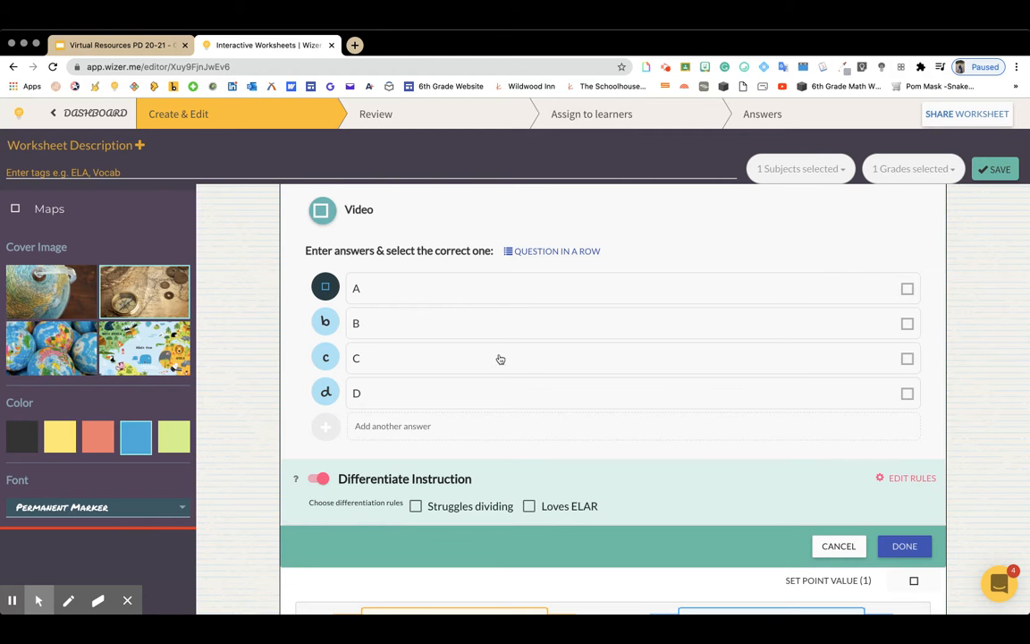
left_click(529, 505)
left_click(907, 546)
Step: Enable differentiated instruction on the sorting question with the Struggles dividing rule
scroll(798, 483, "up", 4)
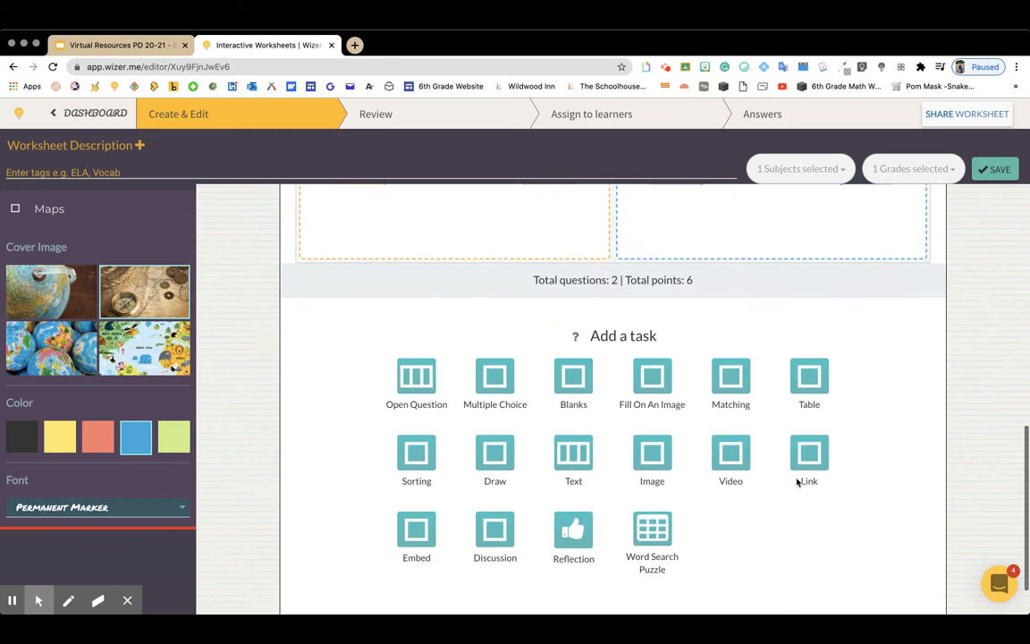
left_click(655, 455)
scroll(503, 480, "down", 5)
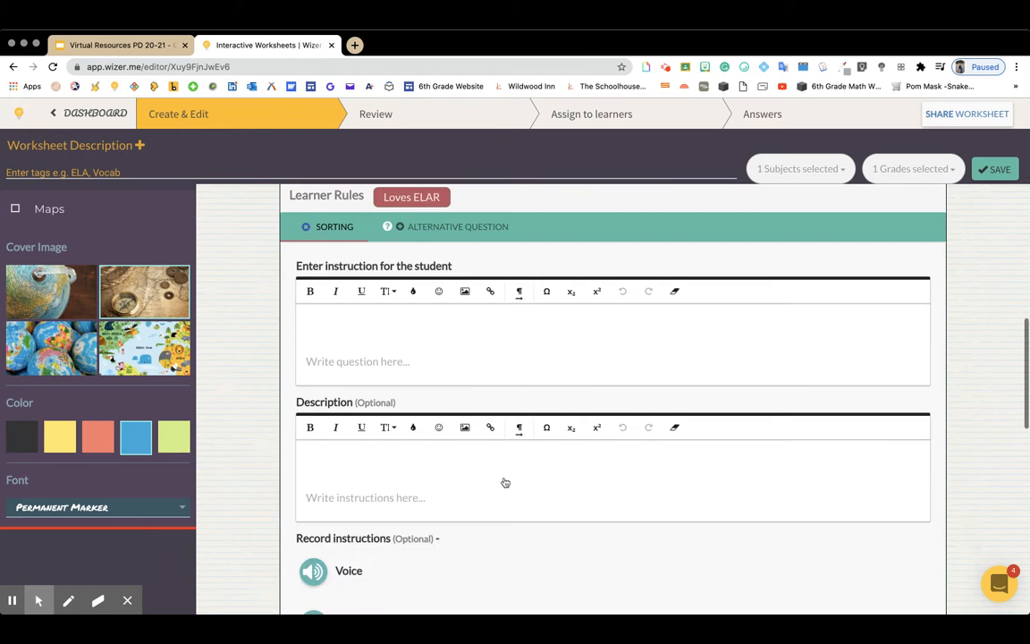
scroll(500, 483, "down", 5)
left_click(319, 316)
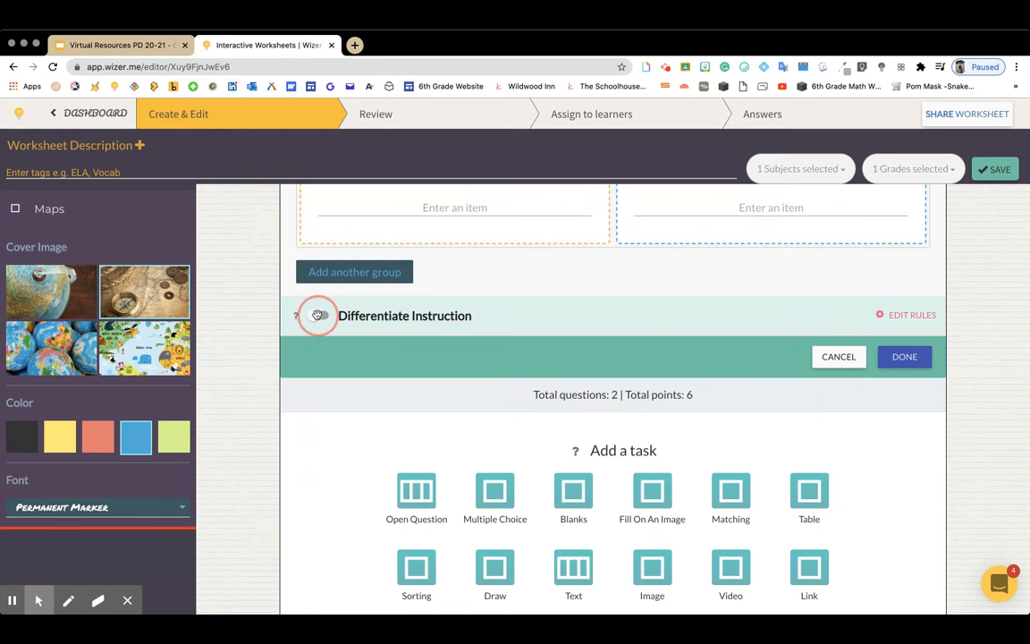
left_click(415, 343)
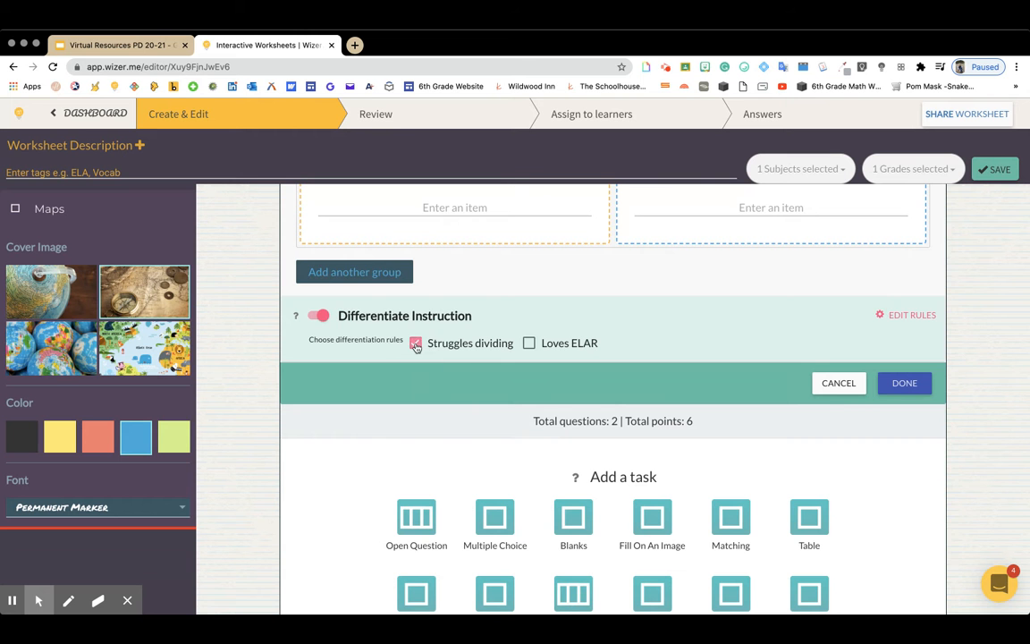
left_click(899, 385)
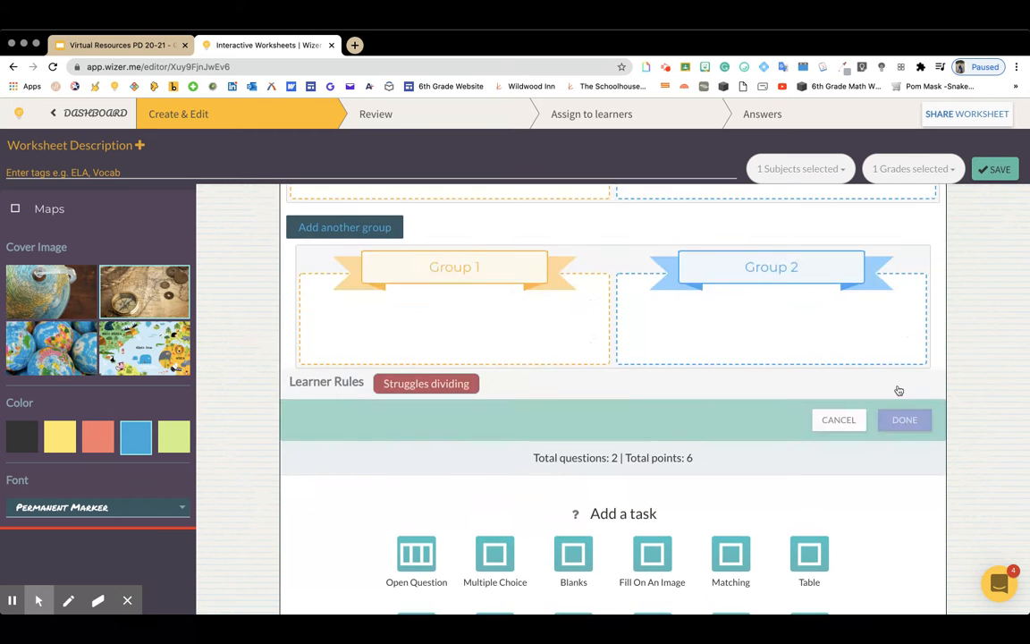
scroll(898, 390, "up", 5)
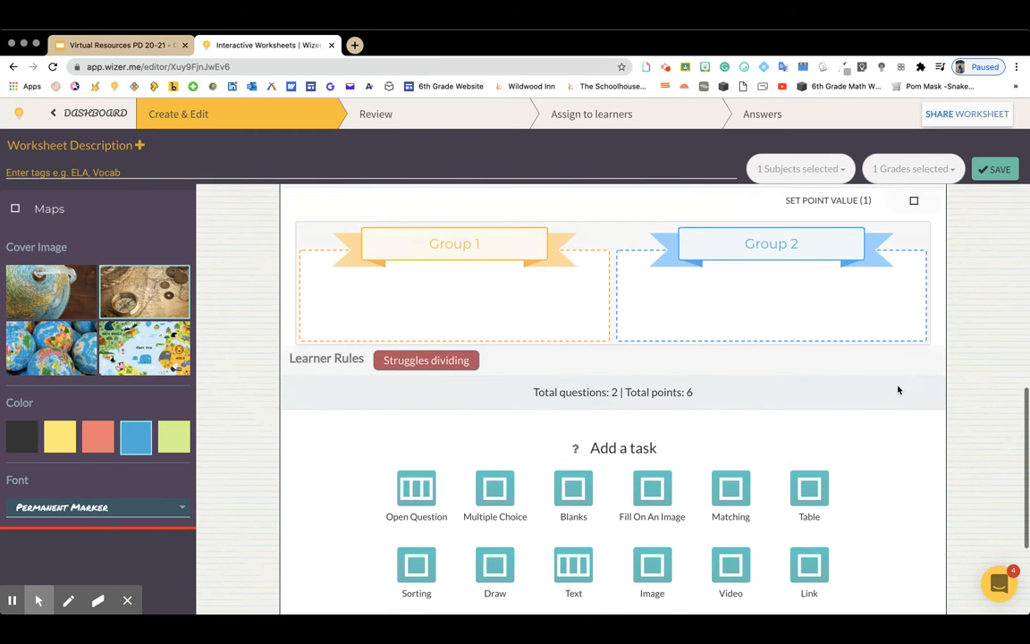
scroll(899, 390, "up", 1)
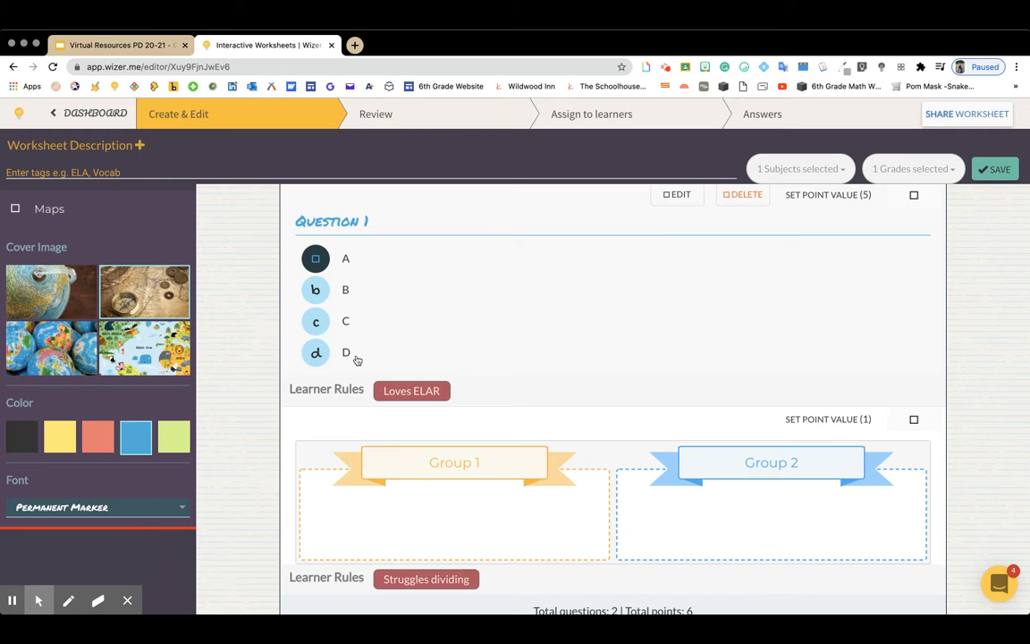
scroll(357, 361, "down", 3)
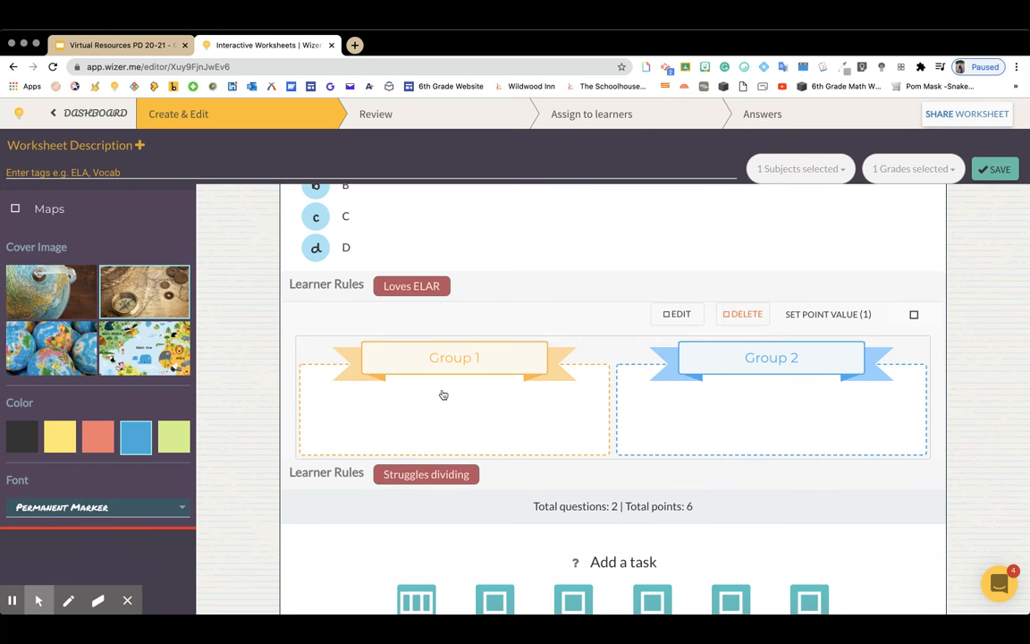
scroll(443, 394, "up", 2)
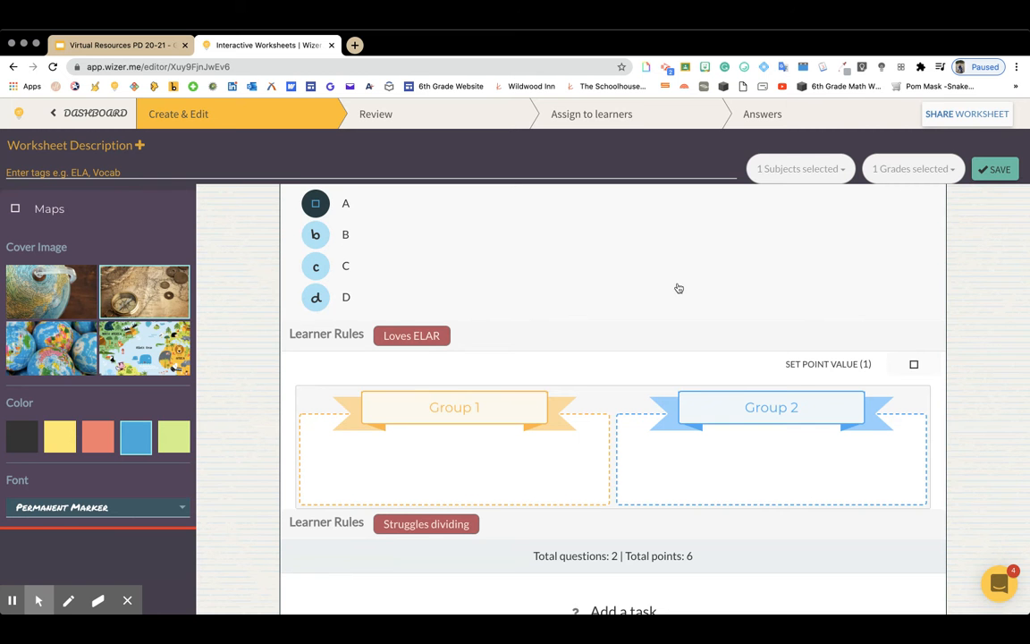
Step: Leave the worksheet editor and open the first listed learner's profile at the Learner Attributes section
scroll(679, 287, "up", 5)
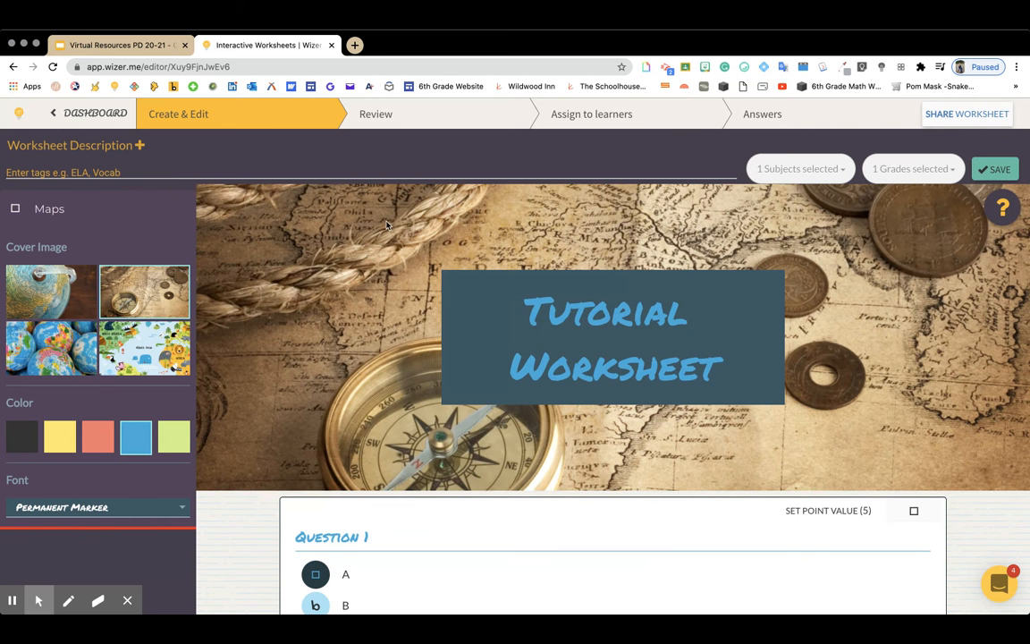
left_click(76, 114)
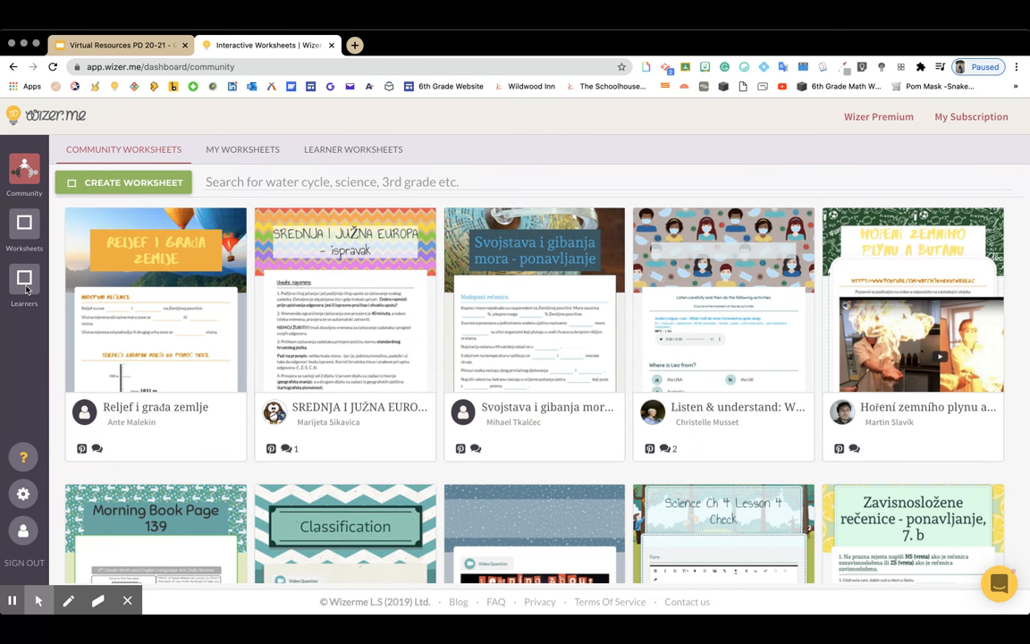
left_click(26, 285)
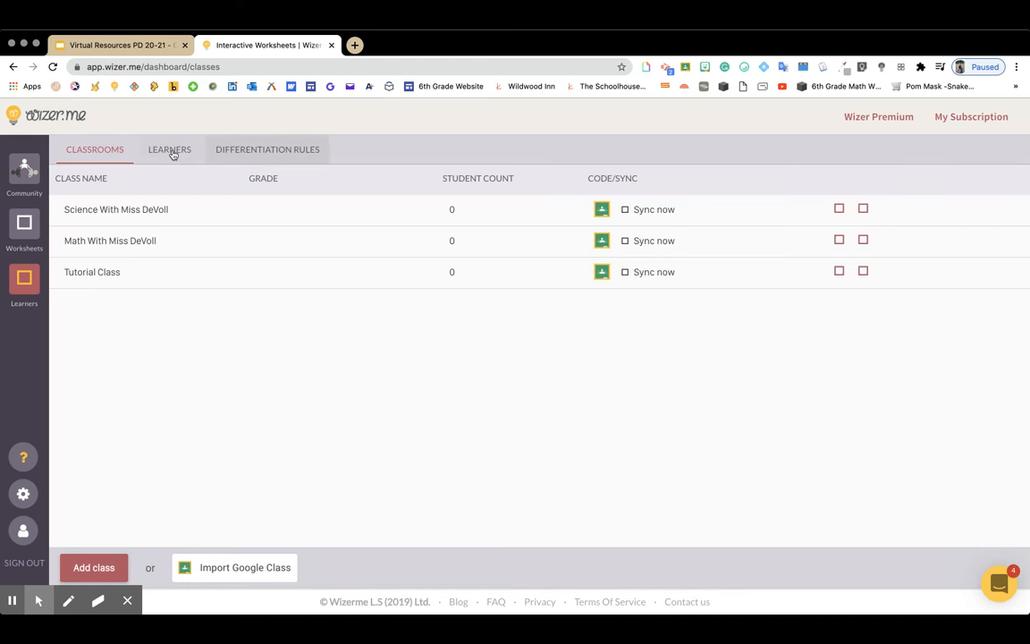
left_click(170, 150)
left_click(225, 246)
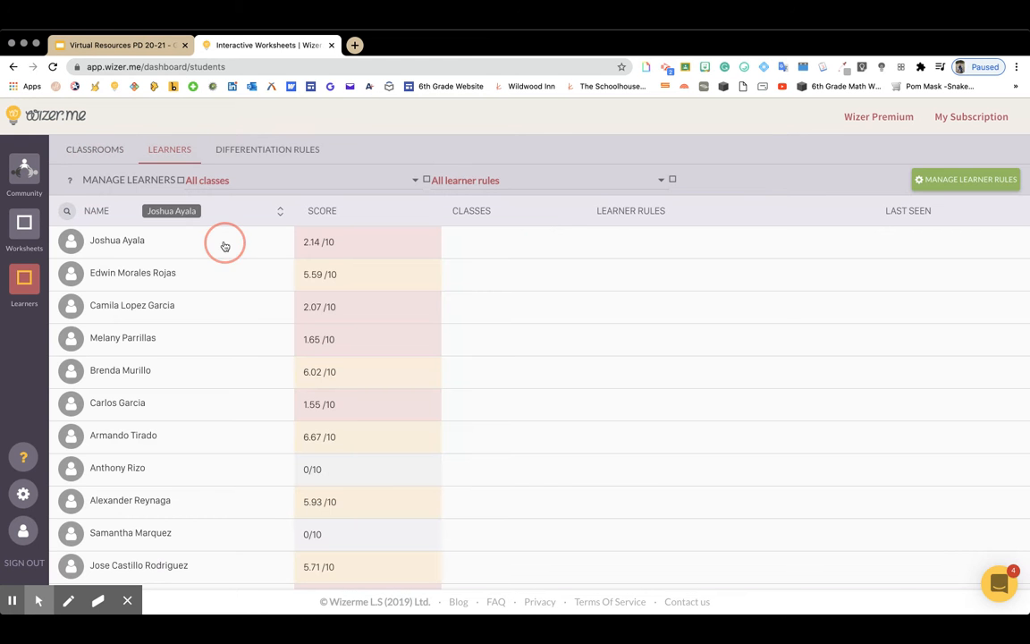
scroll(455, 425, "down", 3)
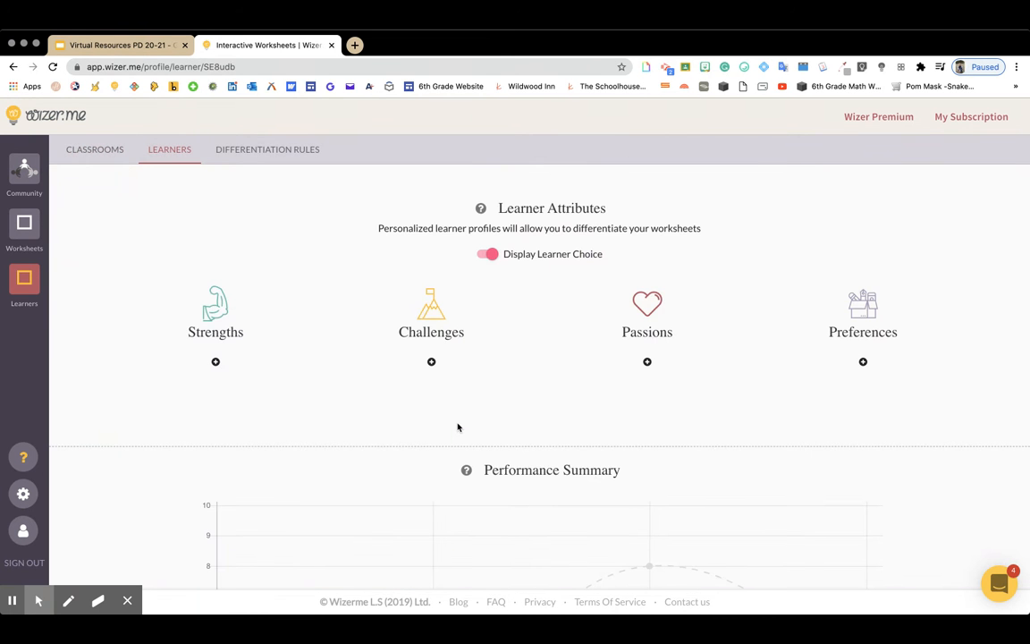